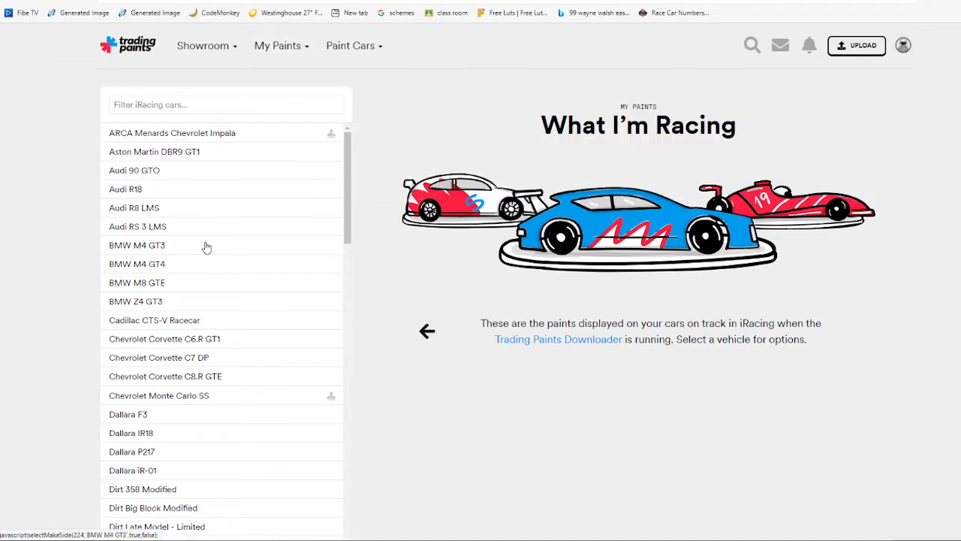
Bring up the Showroom menu with its Upload to Showroom entry.
mouse_move(288, 49)
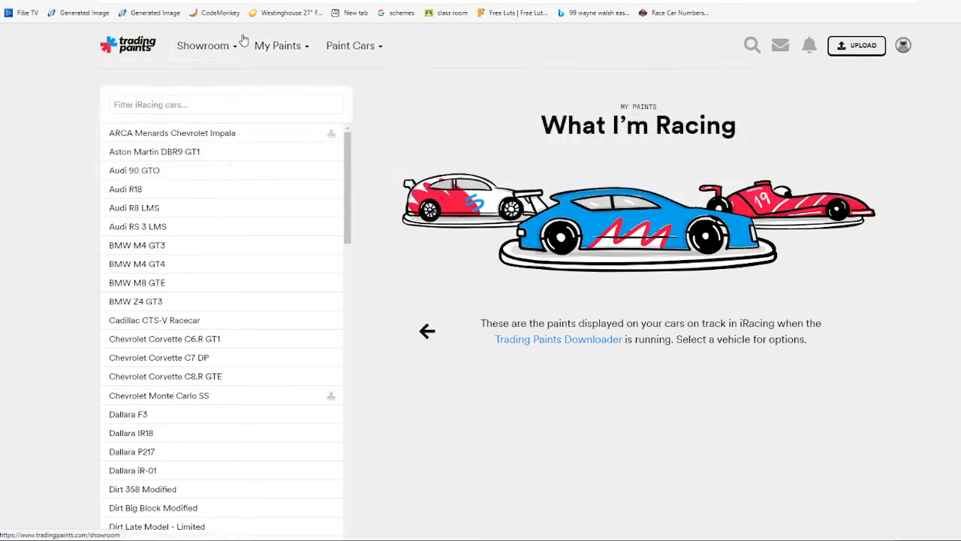
mouse_move(214, 47)
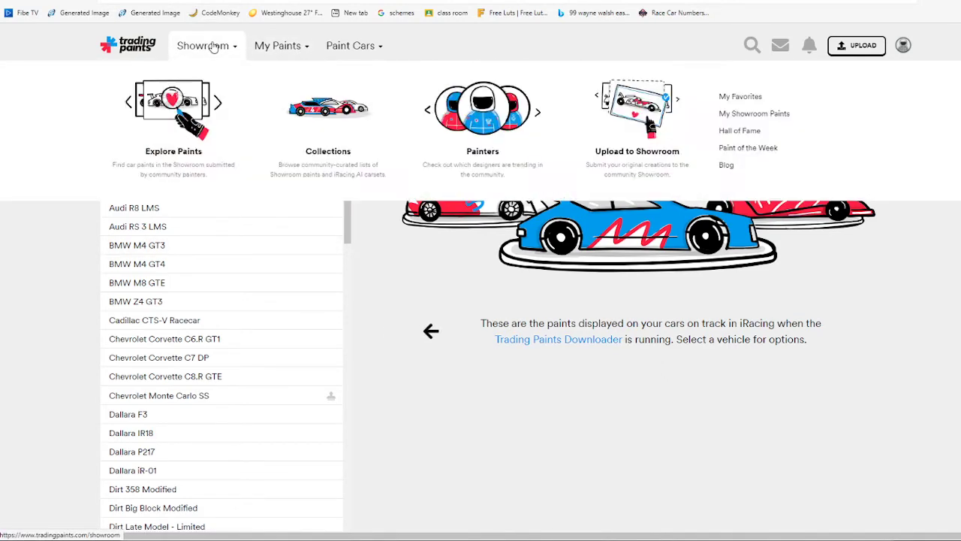
Open Upload to Showroom and start choosing a paint file.
left_click(629, 143)
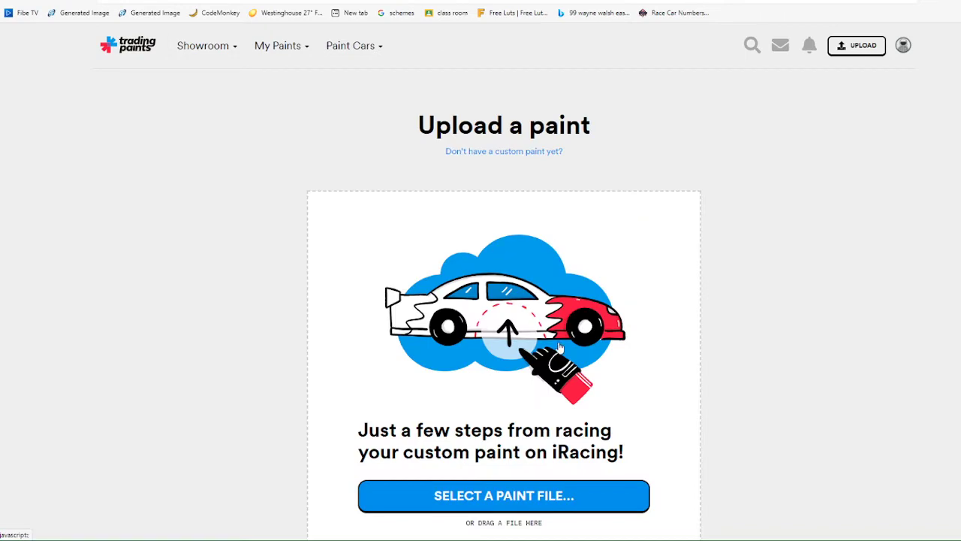
scroll(559, 347, "down", 2)
left_click(494, 342)
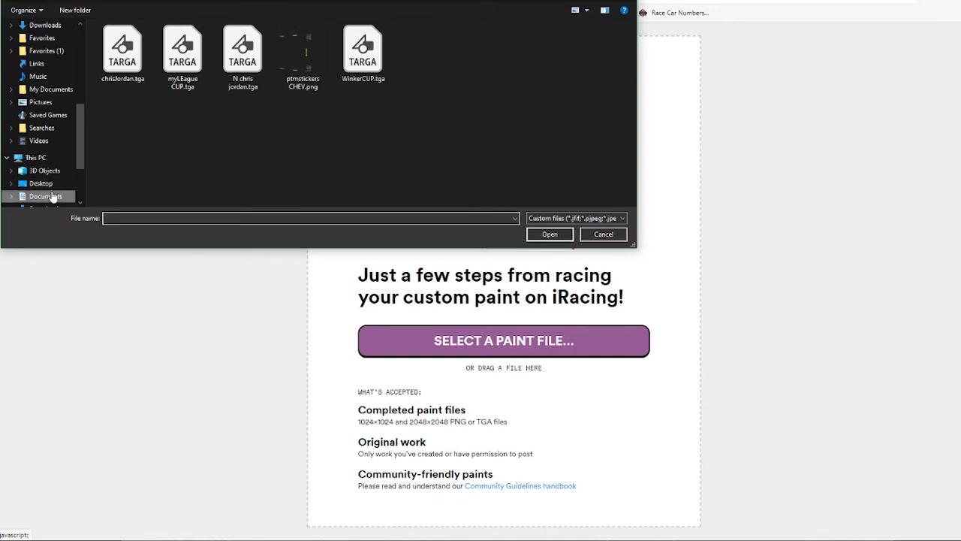
Select myLEague CUP.tga in Documents > iRacing > paint > stockcars camarozl12019.
left_click(52, 196)
double_click(120, 129)
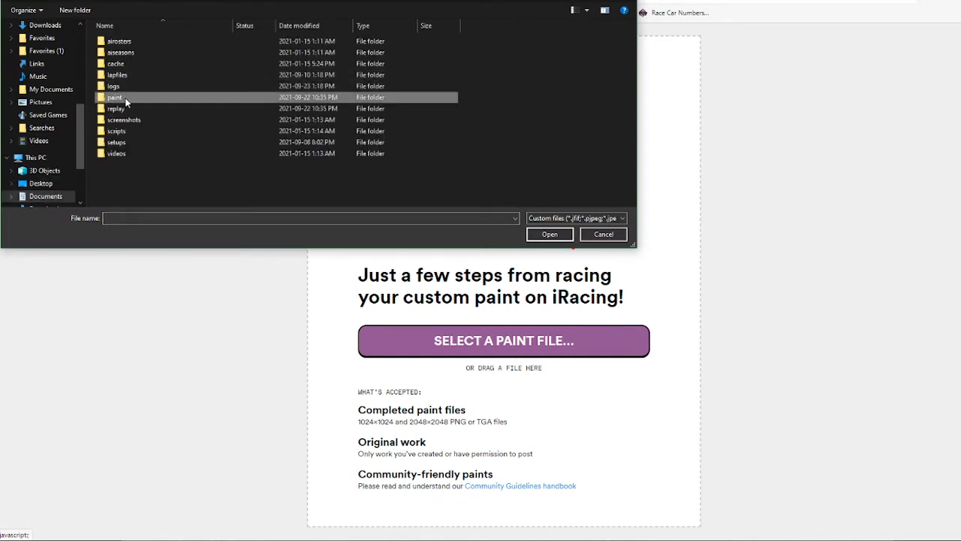
double_click(126, 102)
scroll(152, 133, "down", 5)
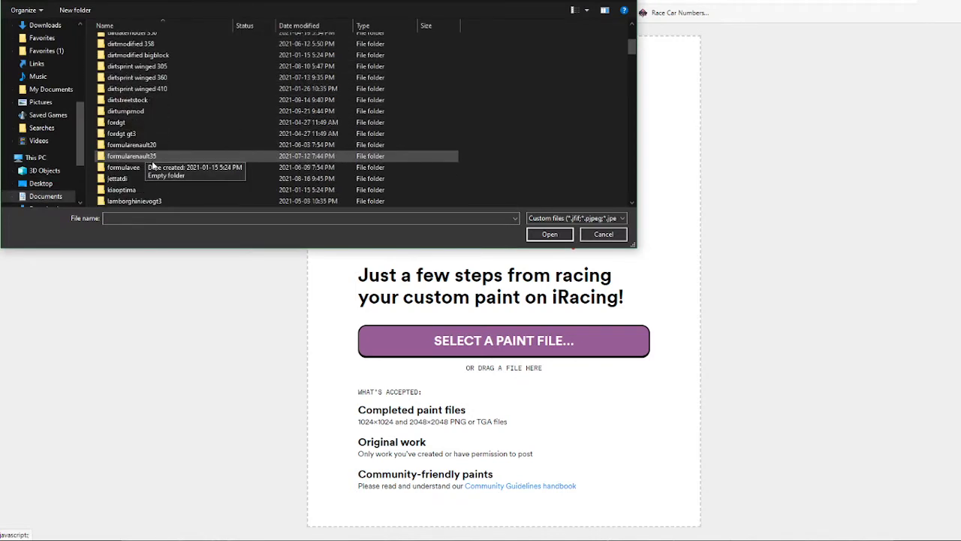
scroll(155, 158, "down", 12)
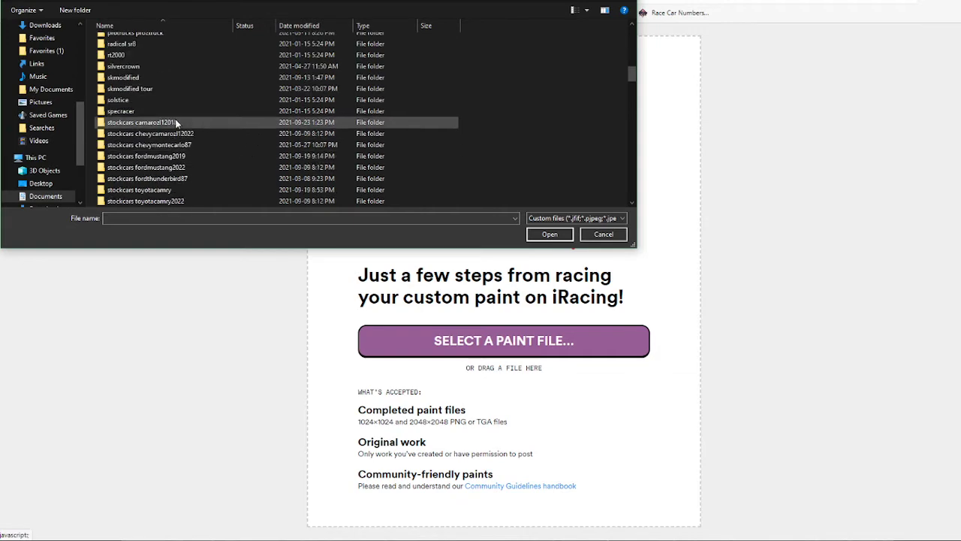
double_click(143, 123)
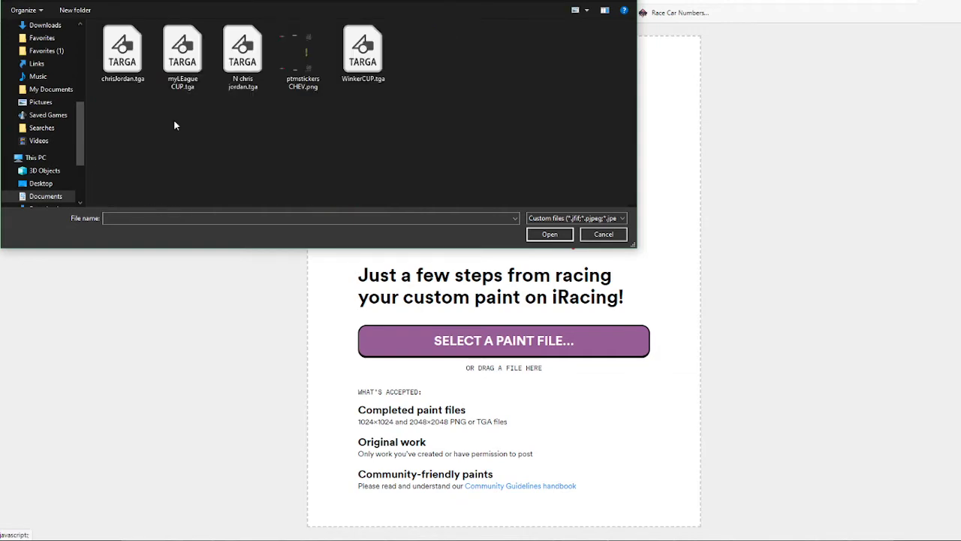
left_click(182, 71)
Upload myLEague CUP.tga and attach My League CUP.mip as its spec map layer.
left_click(567, 235)
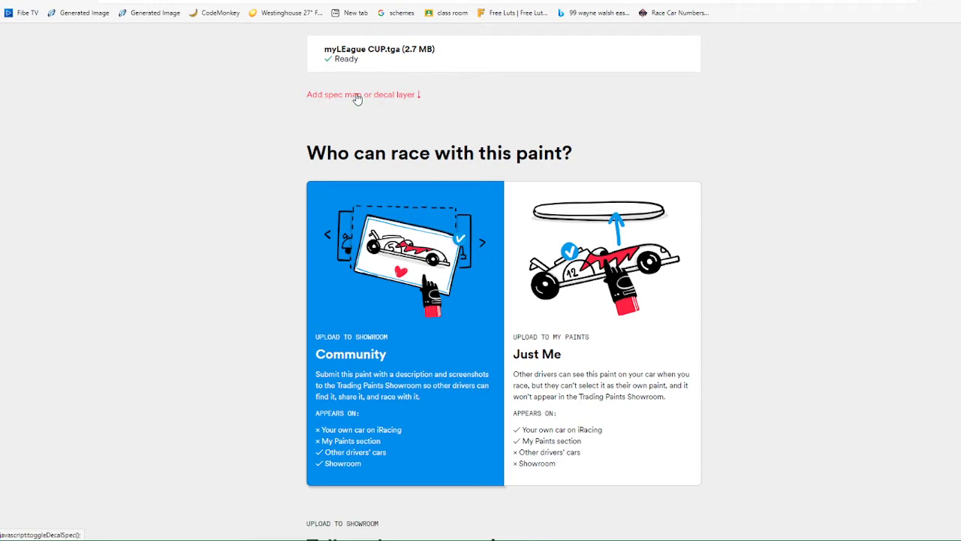
left_click(358, 97)
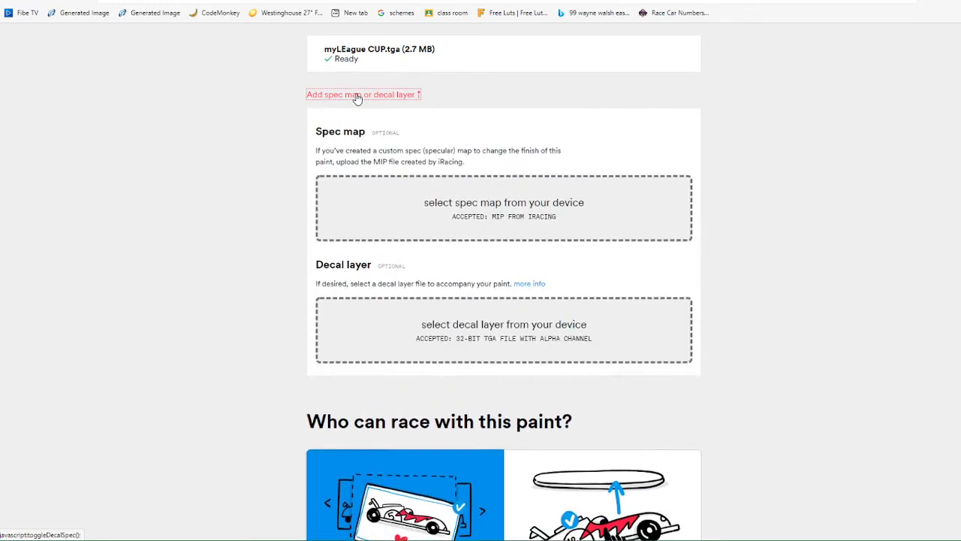
left_click(545, 237)
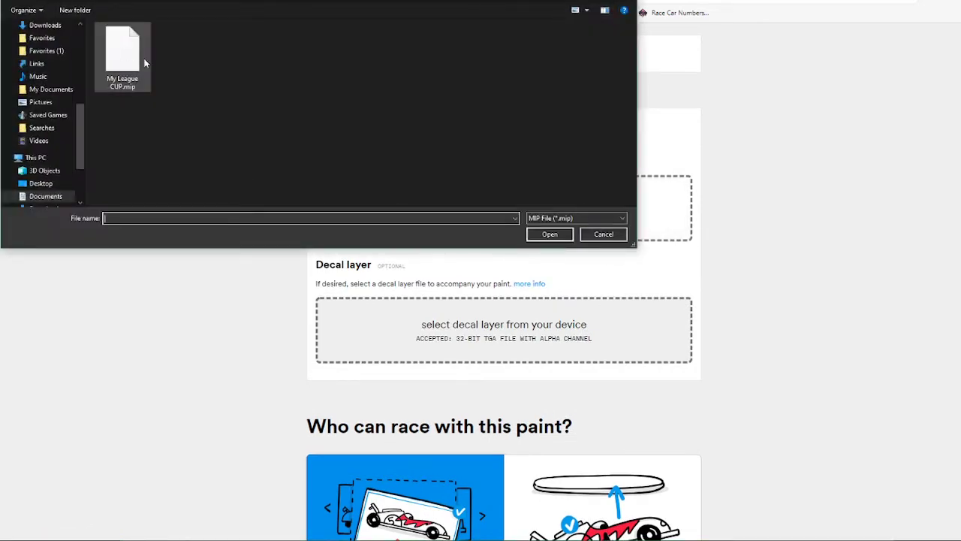
left_click(124, 75)
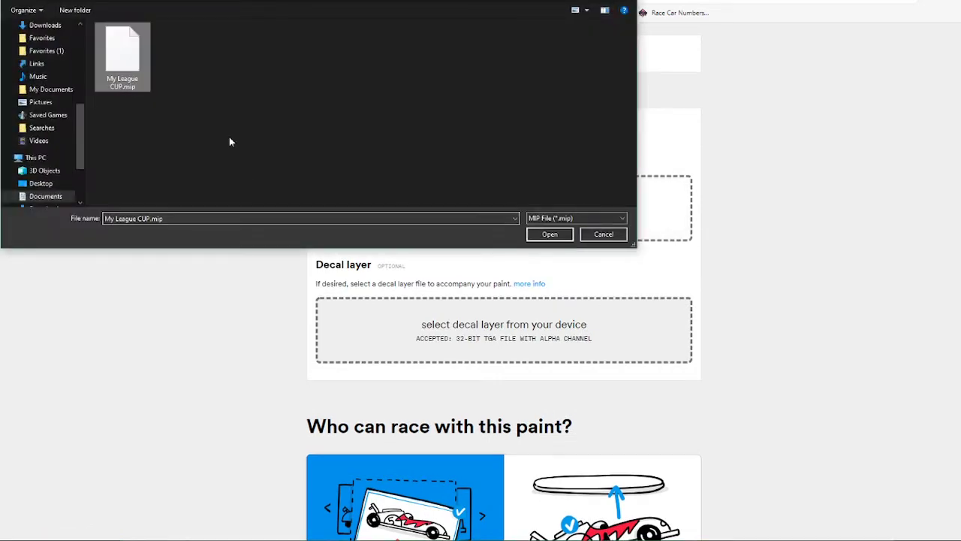
left_click(542, 234)
scroll(528, 231, "down", 4)
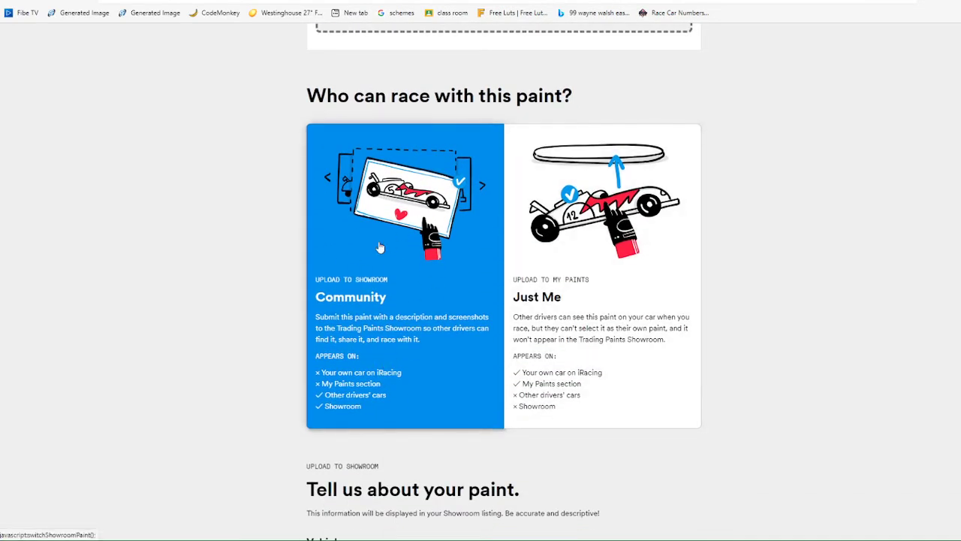
scroll(384, 354, "down", 3)
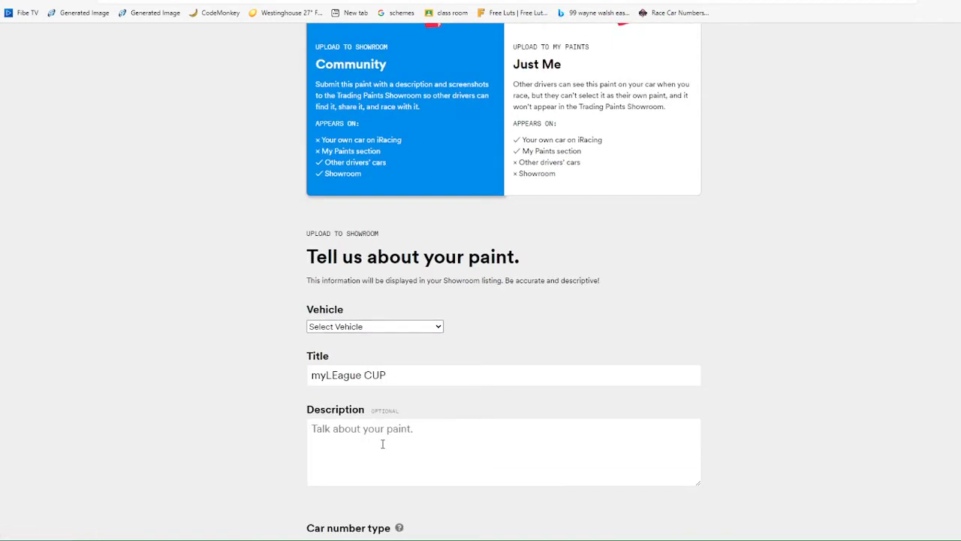
scroll(382, 444, "down", 3)
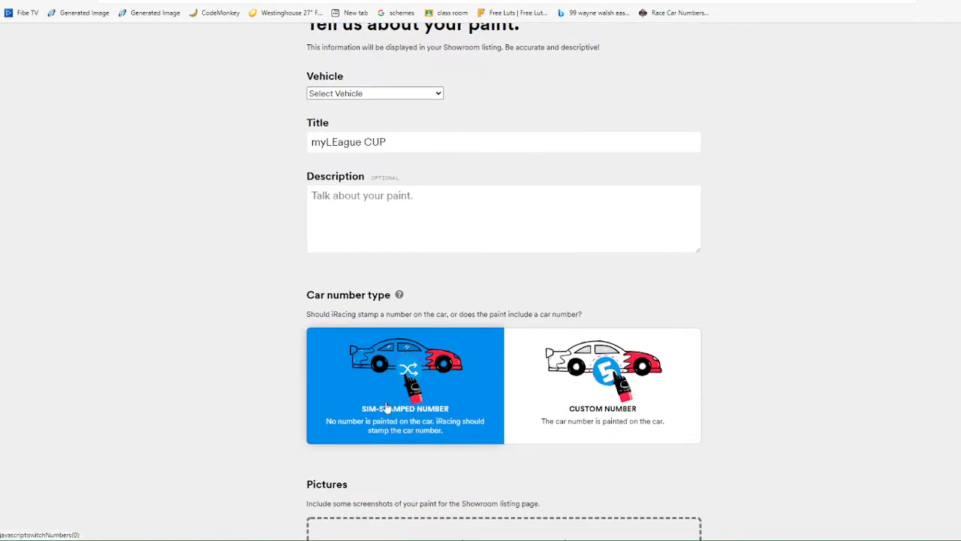
scroll(592, 410, "down", 3)
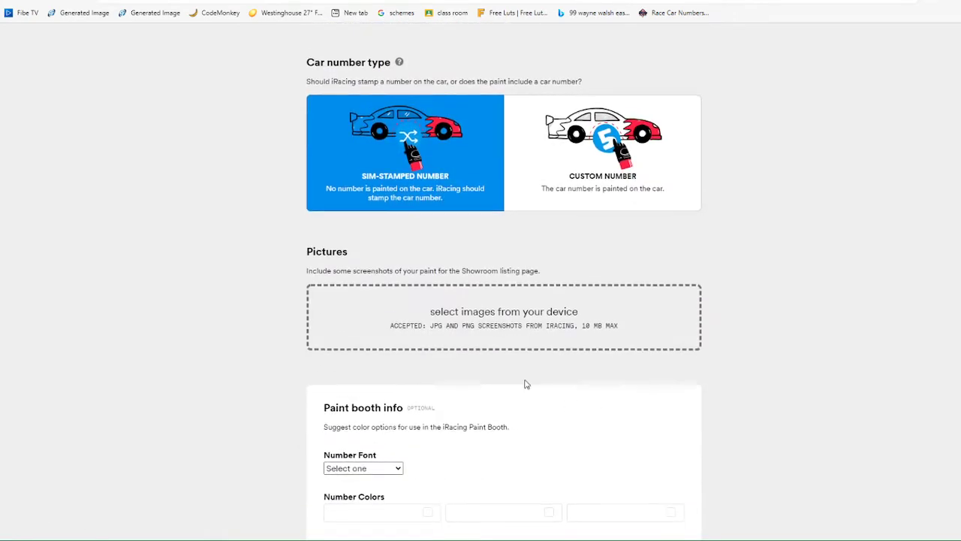
scroll(407, 316, "down", 2)
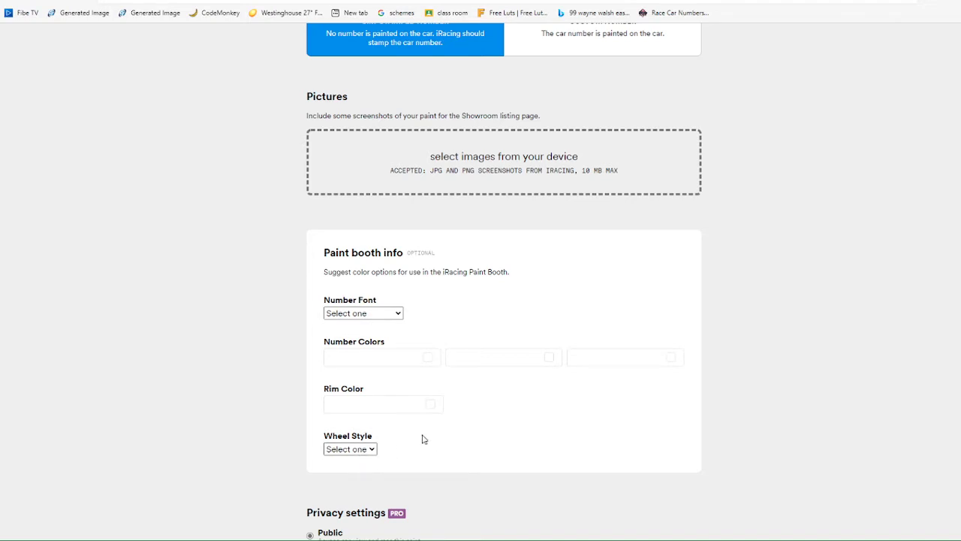
scroll(427, 437, "down", 4)
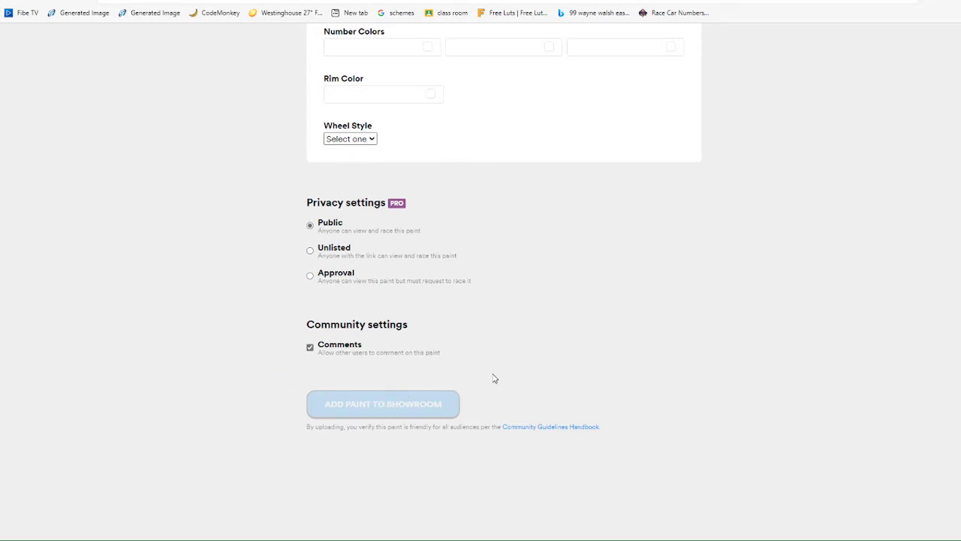
scroll(494, 378, "up", 15)
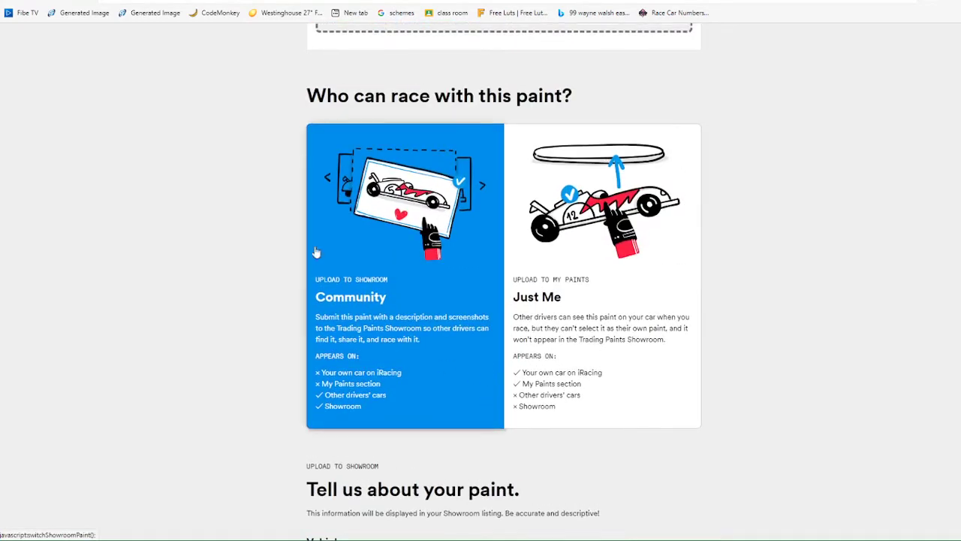
Set the upload to Just Me, NASCAR Cup Series Chevrolet Camaro ZL1, Custom Number.
scroll(337, 223, "up", 2)
left_click(585, 319)
scroll(574, 301, "down", 4)
scroll(575, 301, "down", 1)
left_click(375, 277)
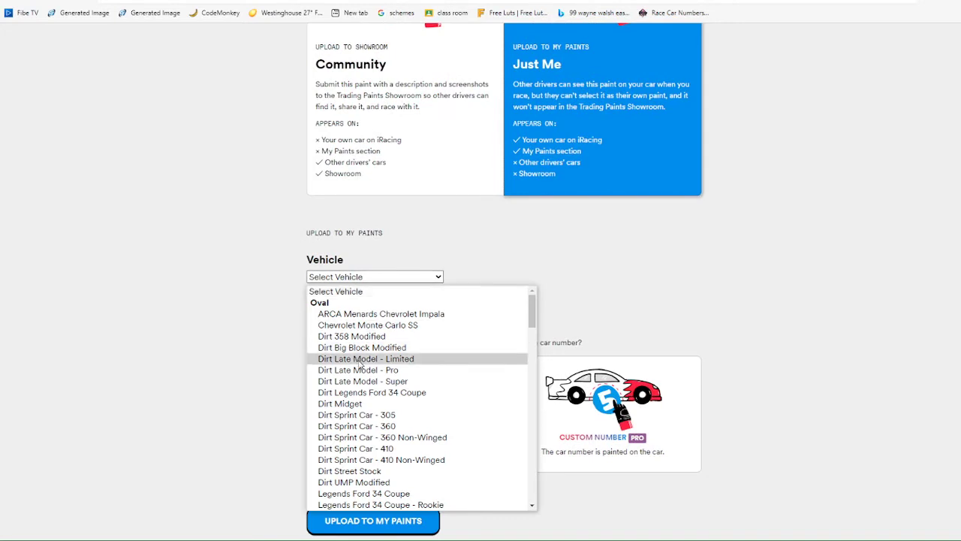
scroll(362, 368, "down", 5)
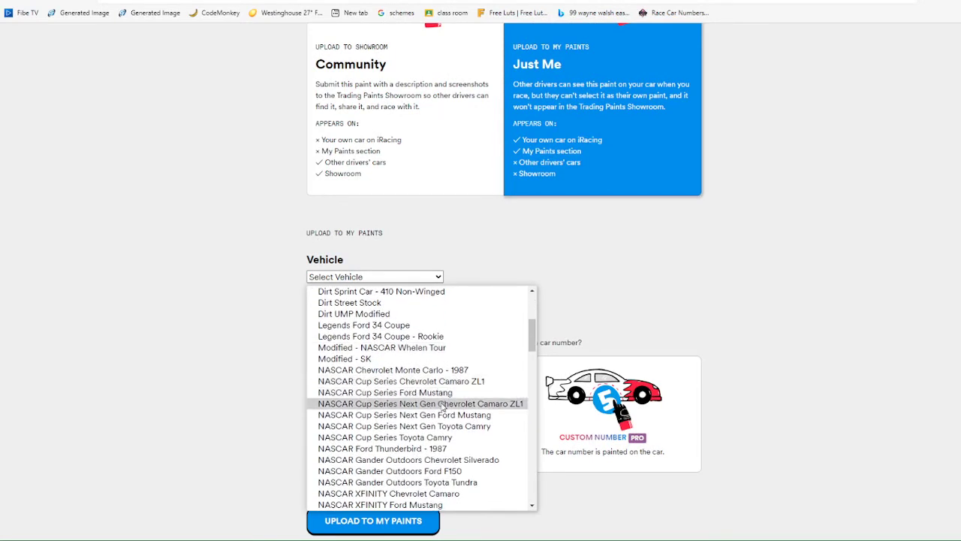
left_click(441, 381)
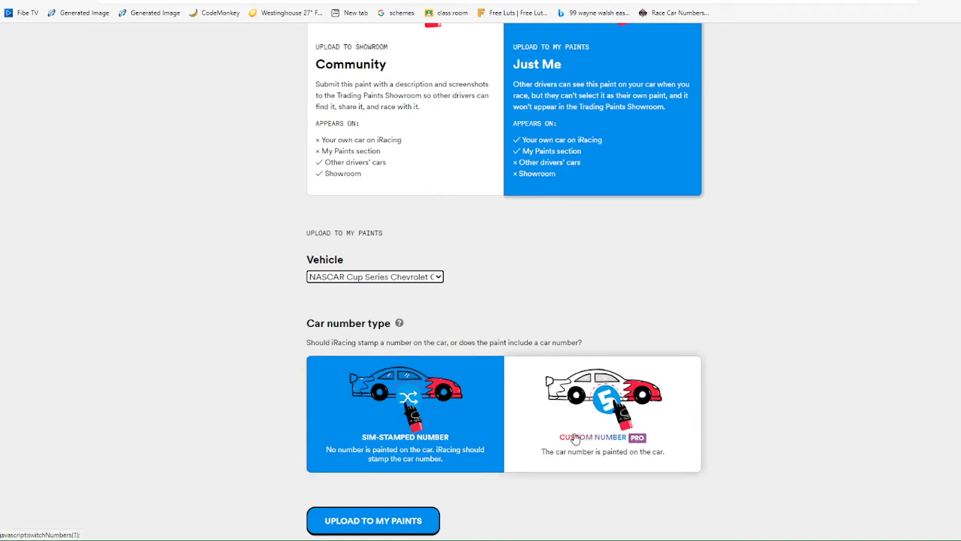
left_click(576, 440)
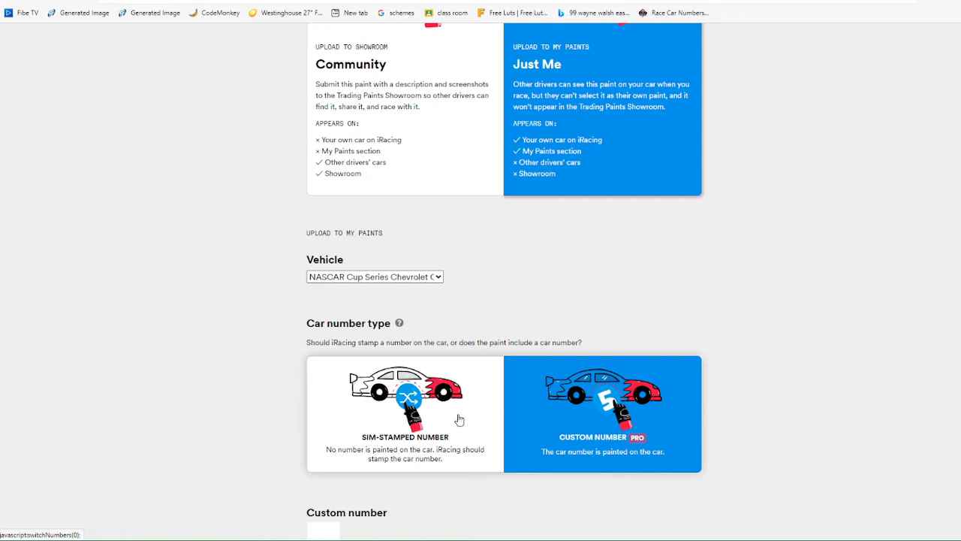
Enter custom number 5 and upload the paint to My Paints.
scroll(328, 402, "down", 2)
left_click(331, 379)
type("5")
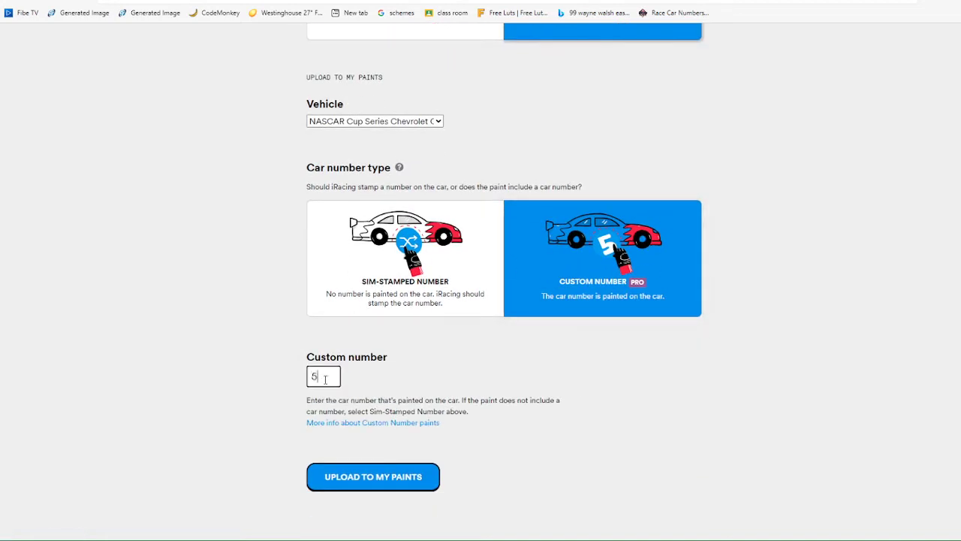
left_click(435, 364)
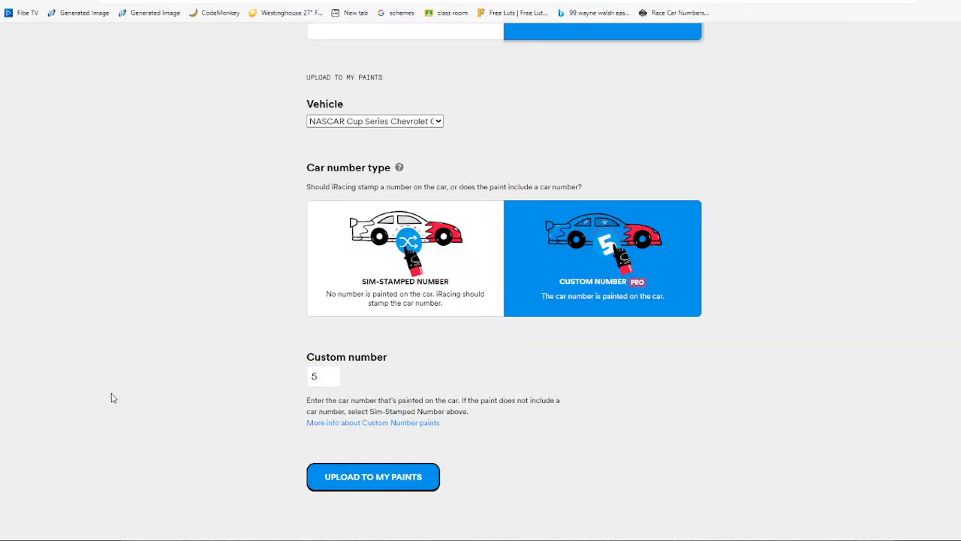
left_click(381, 479)
Open my League CUP from My Showroom Paints and set it as Racing This Paint.
scroll(554, 429, "up", 15)
mouse_move(273, 45)
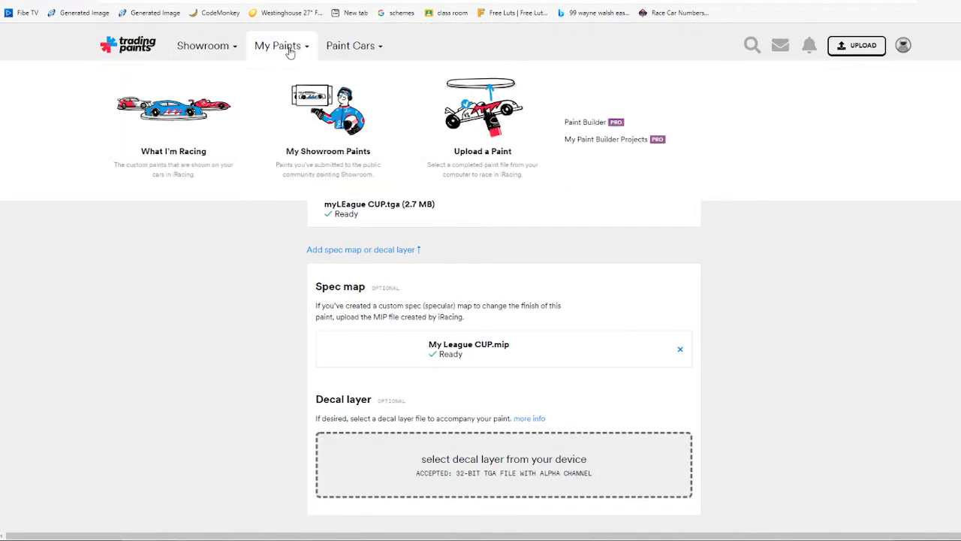
left_click(356, 133)
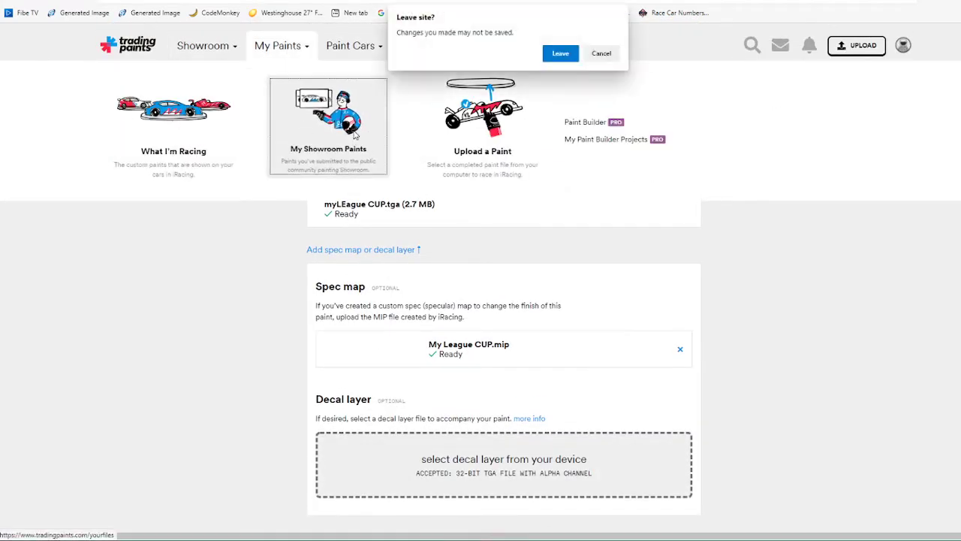
left_click(569, 55)
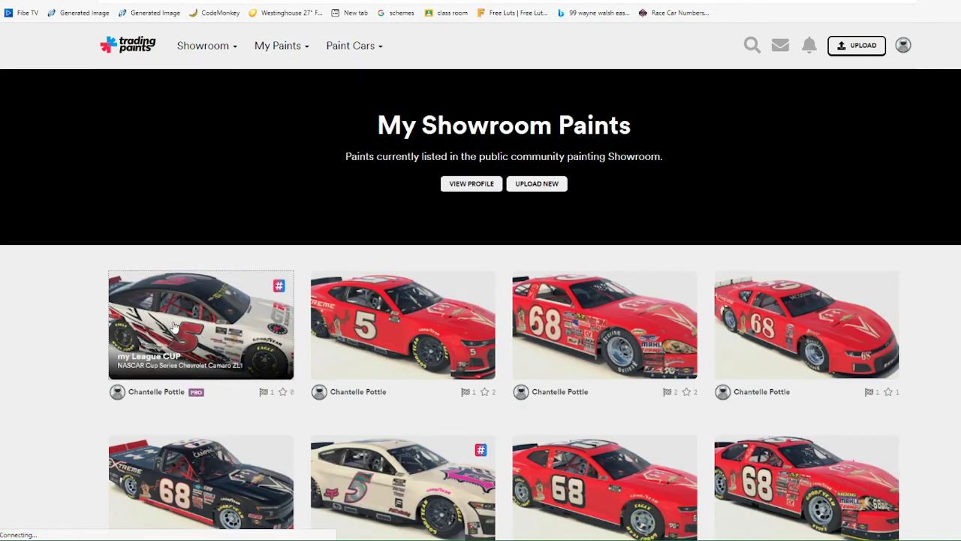
left_click(174, 327)
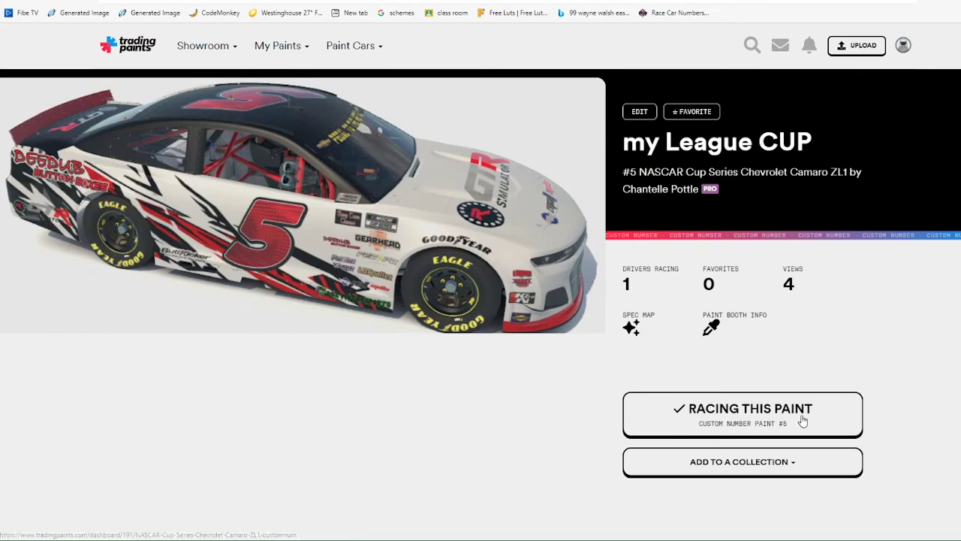
left_click(726, 419)
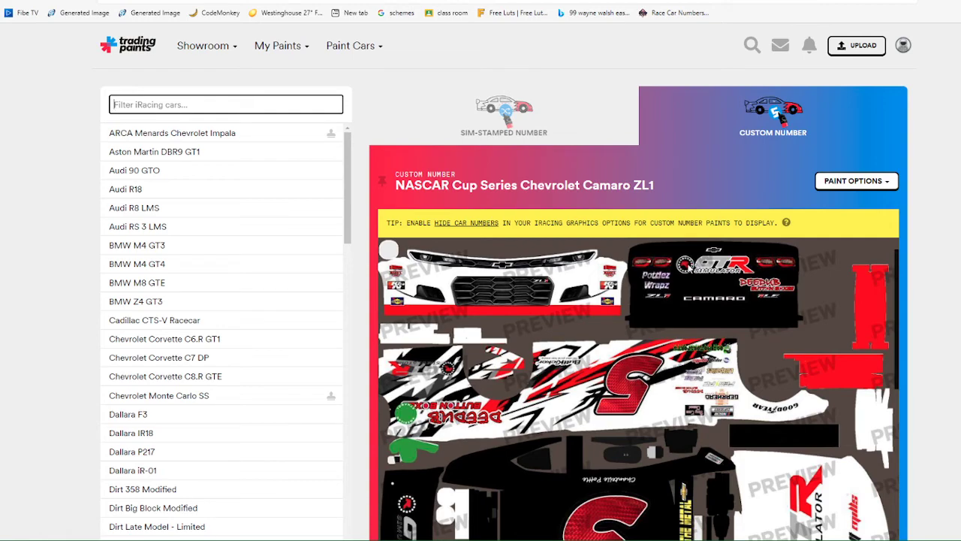
scroll(593, 360, "down", 3)
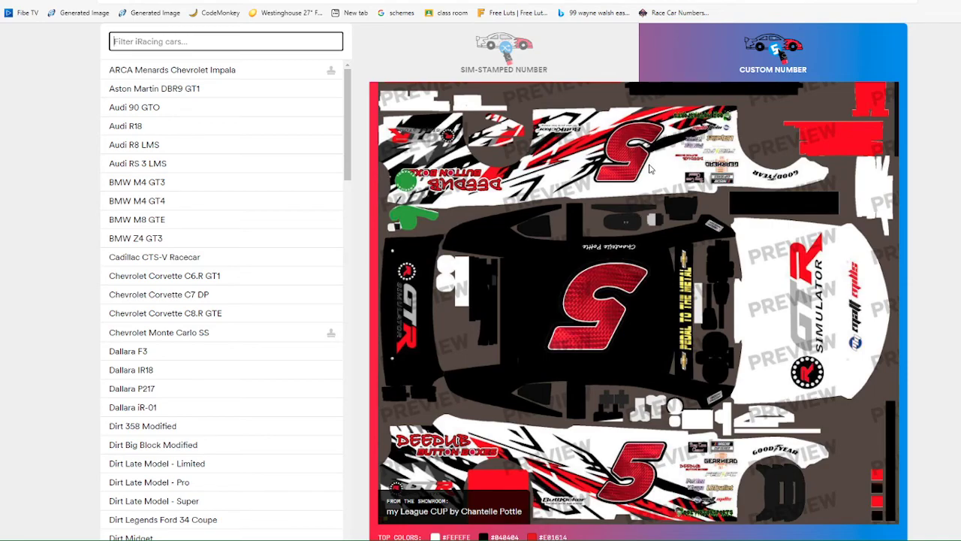
scroll(657, 181, "down", 3)
scroll(658, 183, "down", 3)
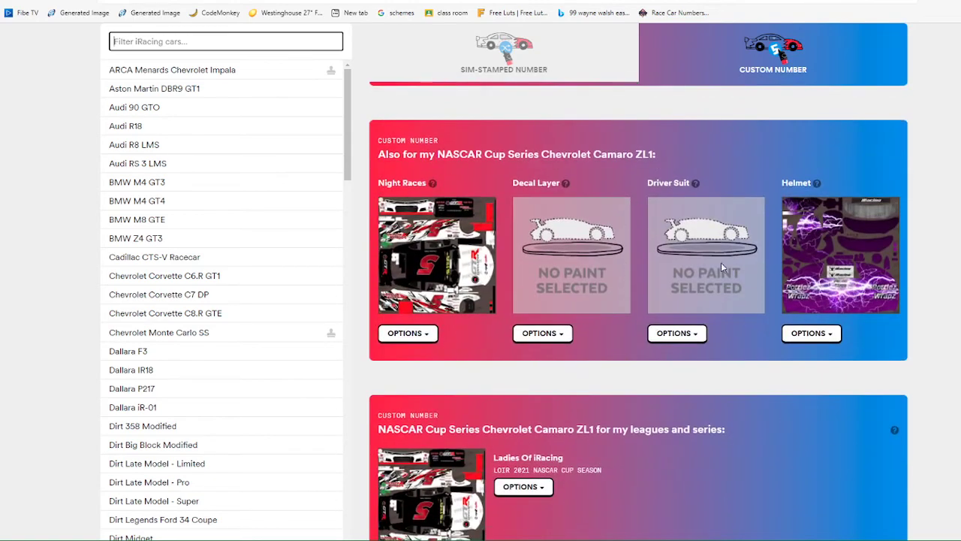
scroll(680, 281, "down", 5)
scroll(622, 261, "up", 10)
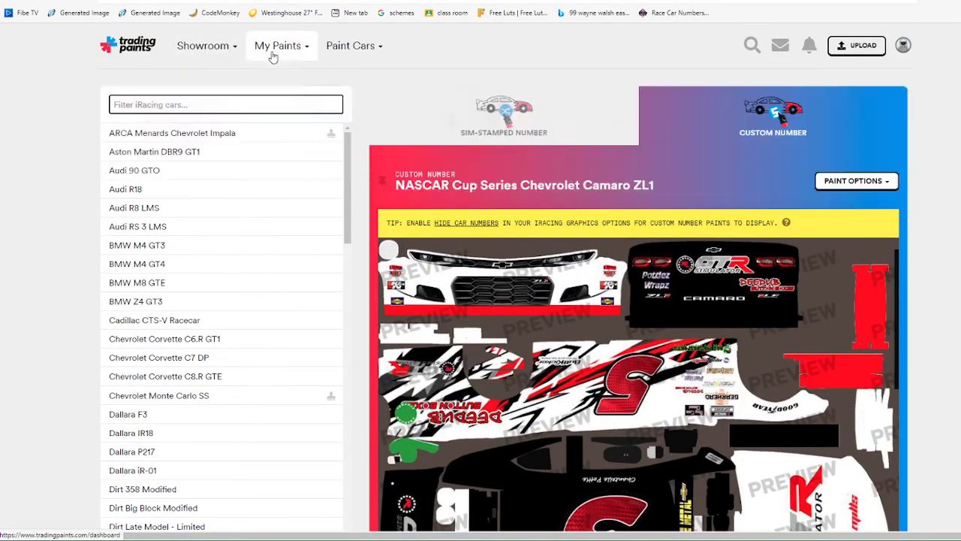
Go from What I'm Racing to My Showroom Paints to see the #5 my League CUP paint.
left_click(276, 48)
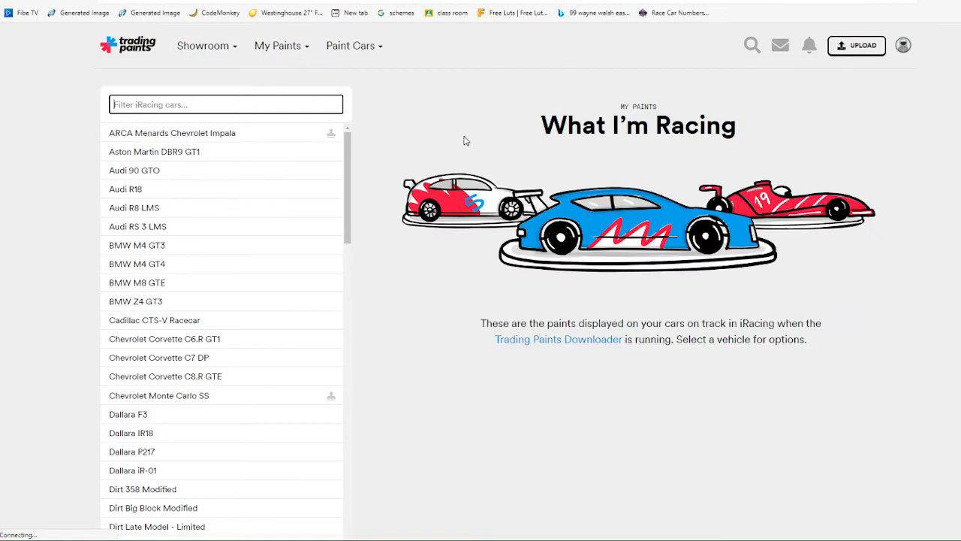
left_click(333, 148)
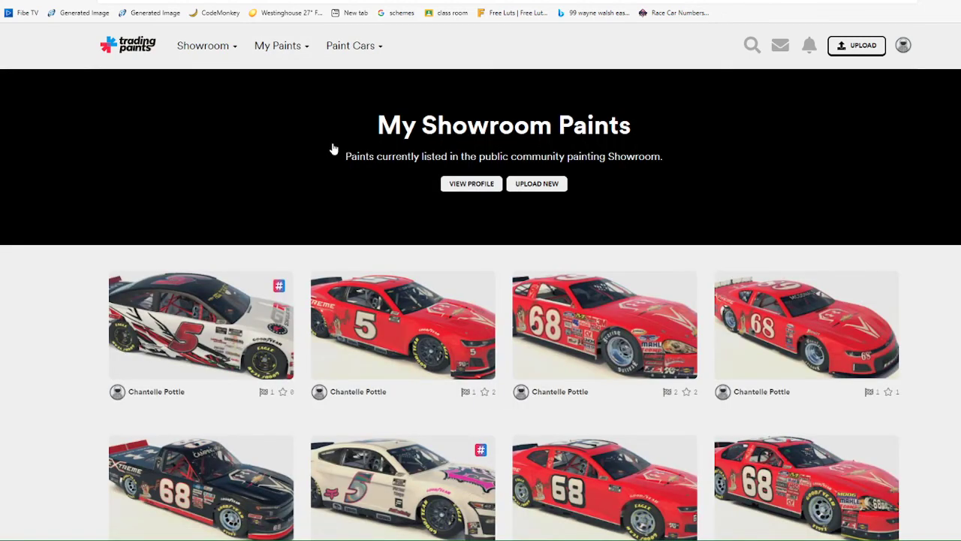
scroll(369, 194, "down", 1)
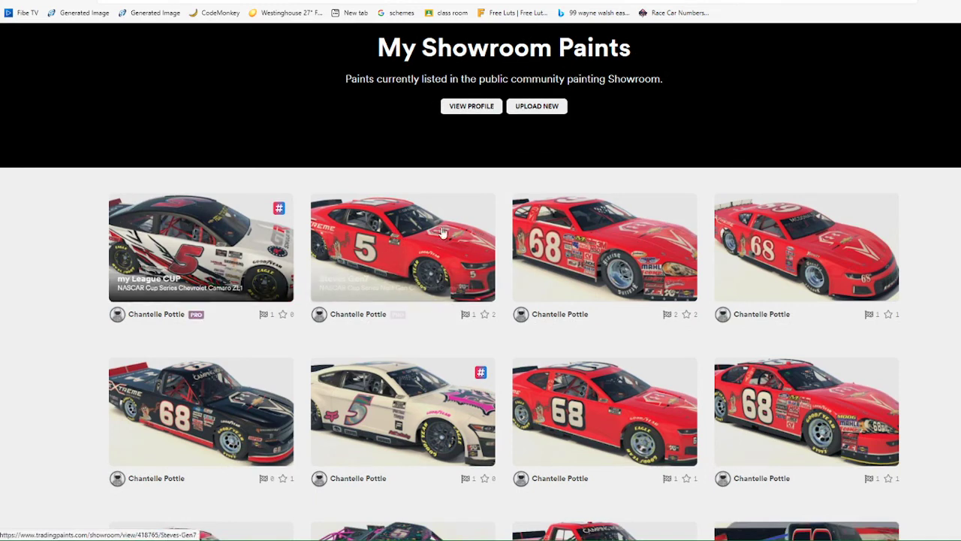